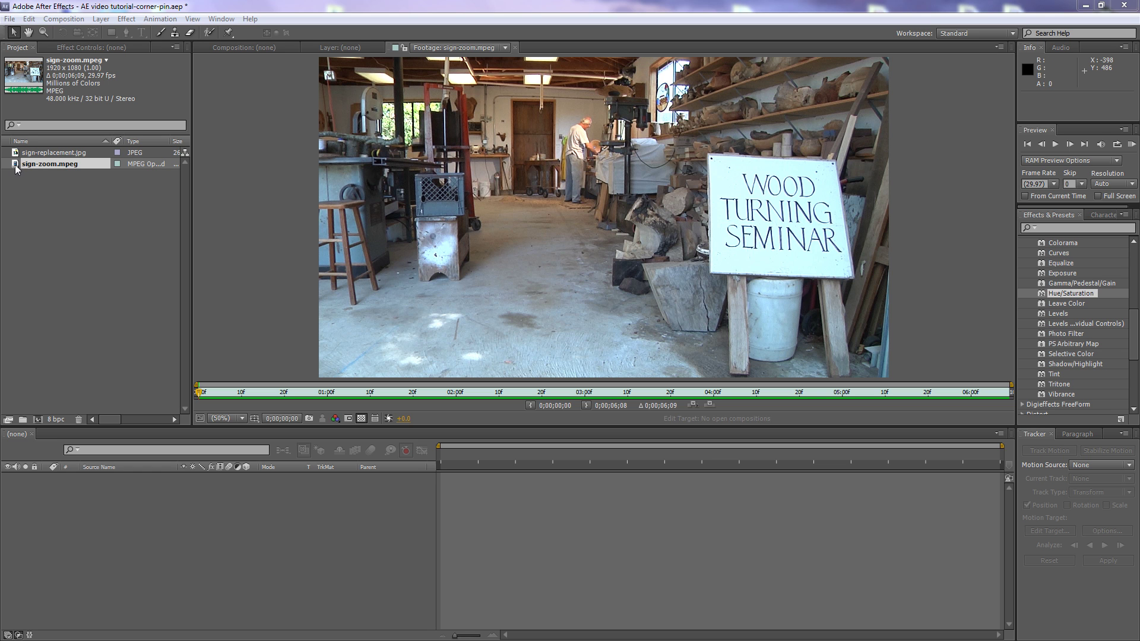
- Build a new composition from the sign-zoom.mpeg clip in the Project panel
{"action": "left_click_drag", "start_coordinate": [18, 166], "coordinate": [38, 422]}
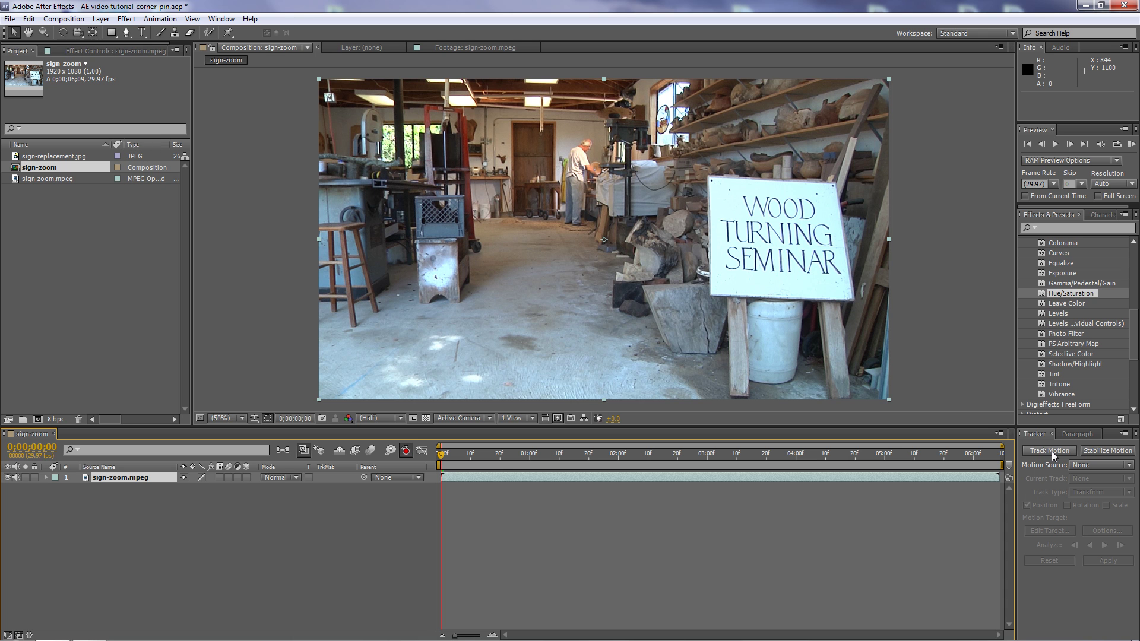
- Set the Tracker's Motion Source to sign-zoom.mpeg and select that layer in the timeline
{"action": "left_click", "coordinate": [1129, 467]}
{"action": "left_click", "coordinate": [1082, 497]}
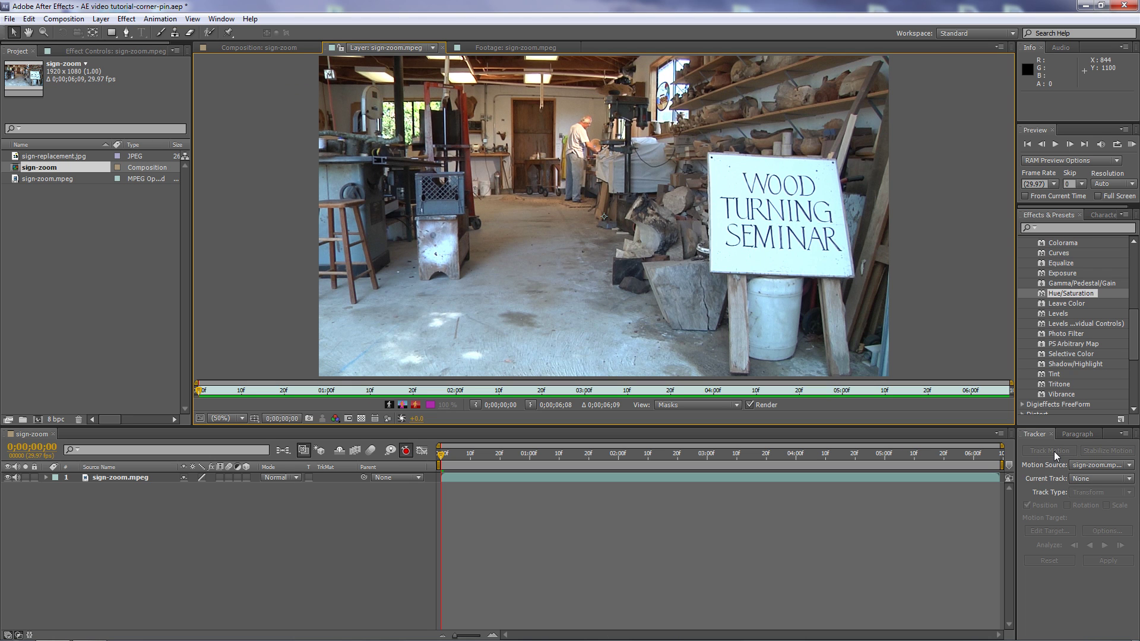
{"action": "left_click", "coordinate": [1129, 479]}
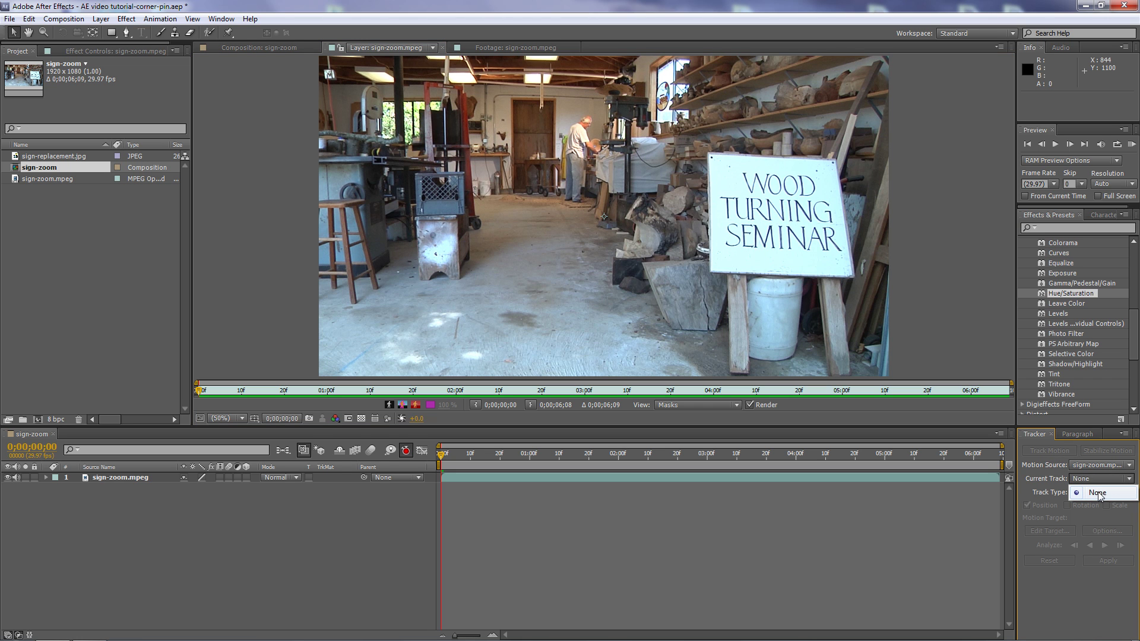
{"action": "left_click", "coordinate": [1128, 480]}
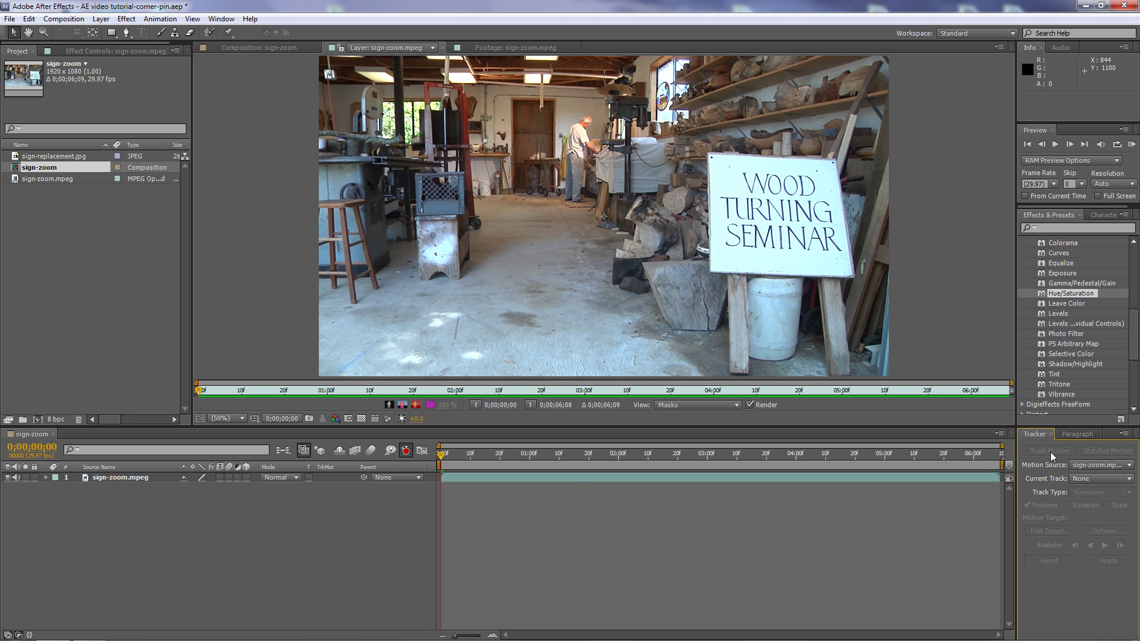
{"action": "left_click", "coordinate": [87, 475]}
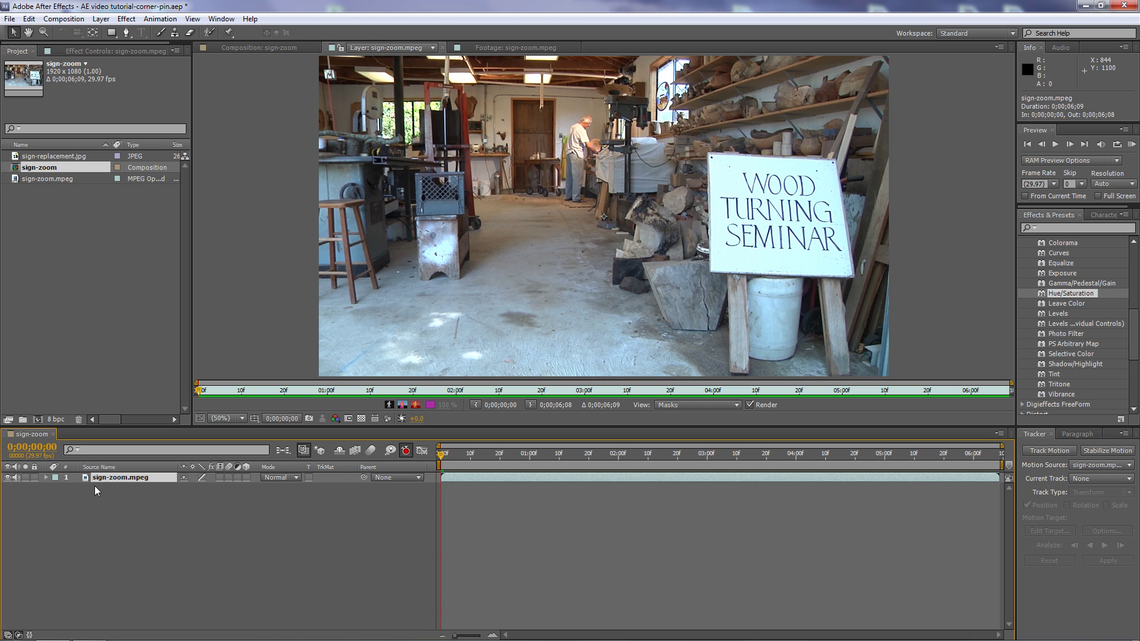
- Start a new motion track with Track Type set to Perspective corner pin
{"action": "left_click", "coordinate": [1040, 451]}
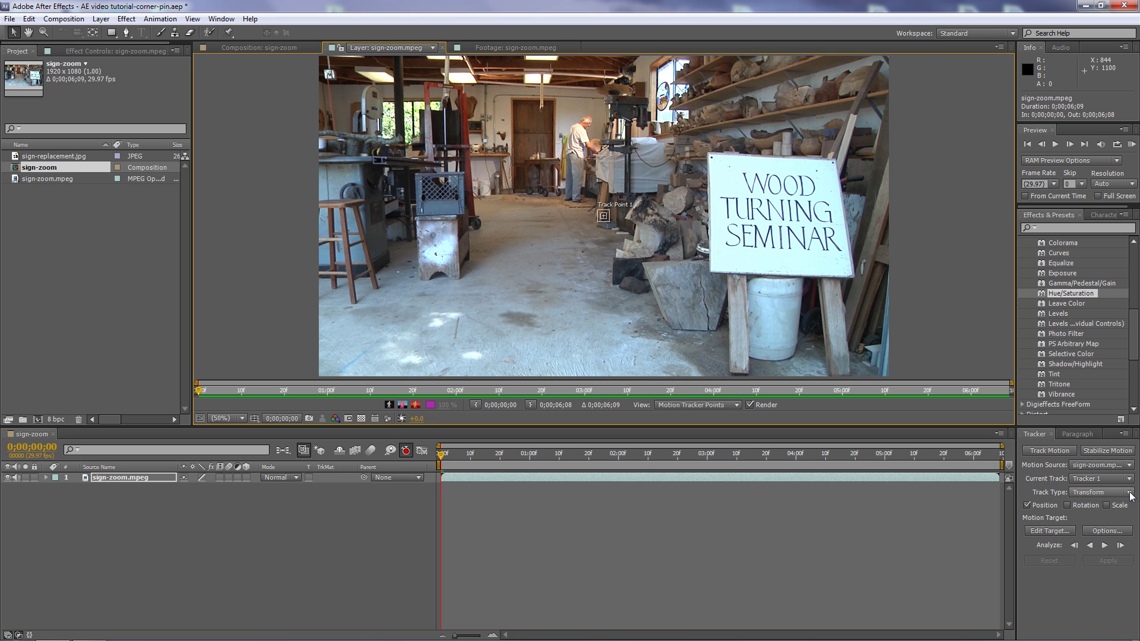
{"action": "left_click", "coordinate": [1129, 494]}
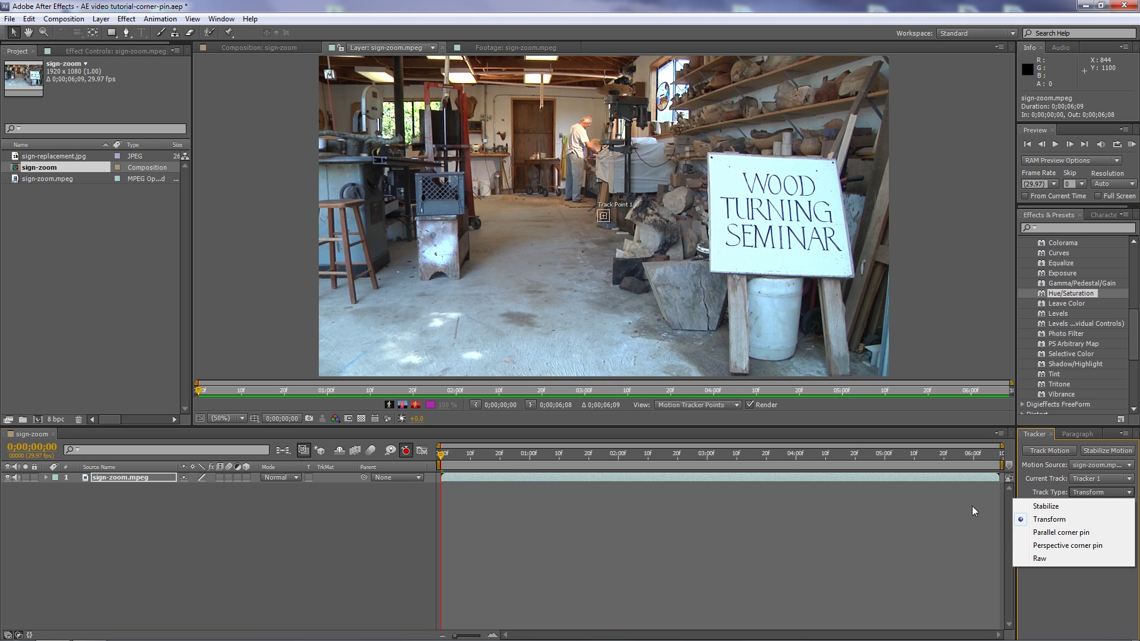
{"action": "left_click", "coordinate": [1079, 546]}
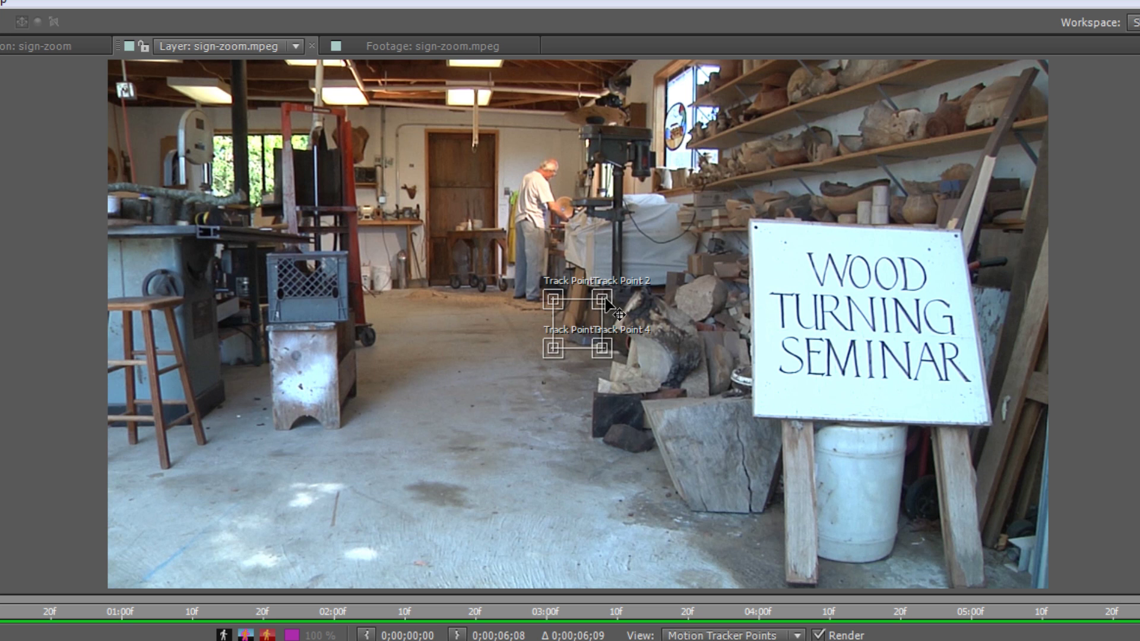
- Zoom in and drag Track Points 1–4 onto the sign's upper-left, upper-right, lower-left and lower-right corners
{"action": "left_click_drag", "start_coordinate": [606, 303], "coordinate": [629, 294]}
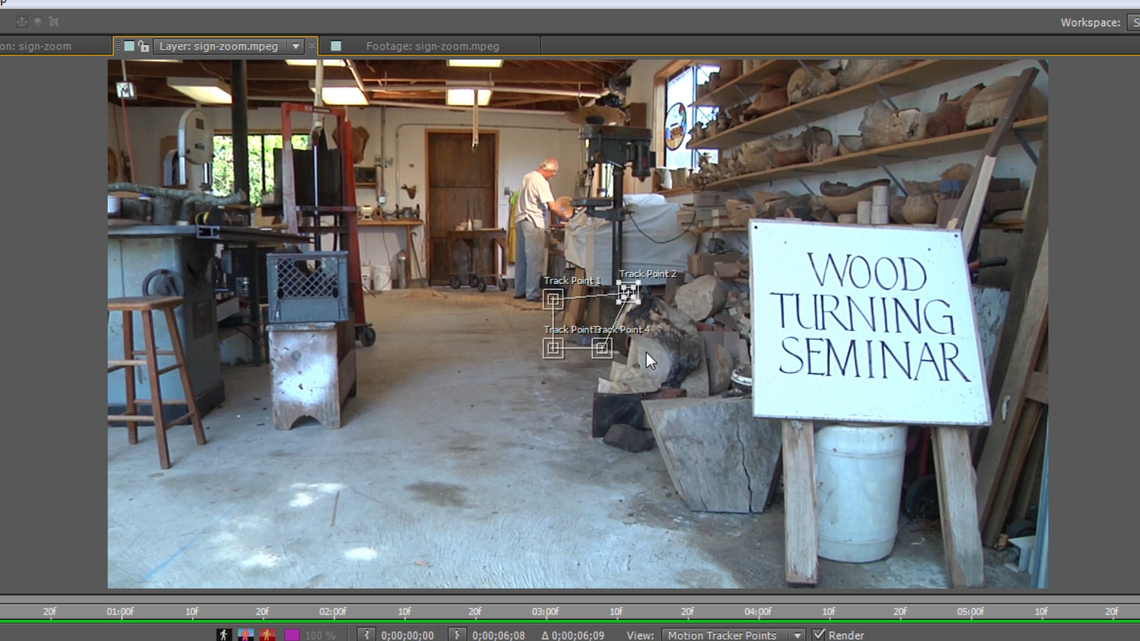
{"action": "key", "text": "period"}
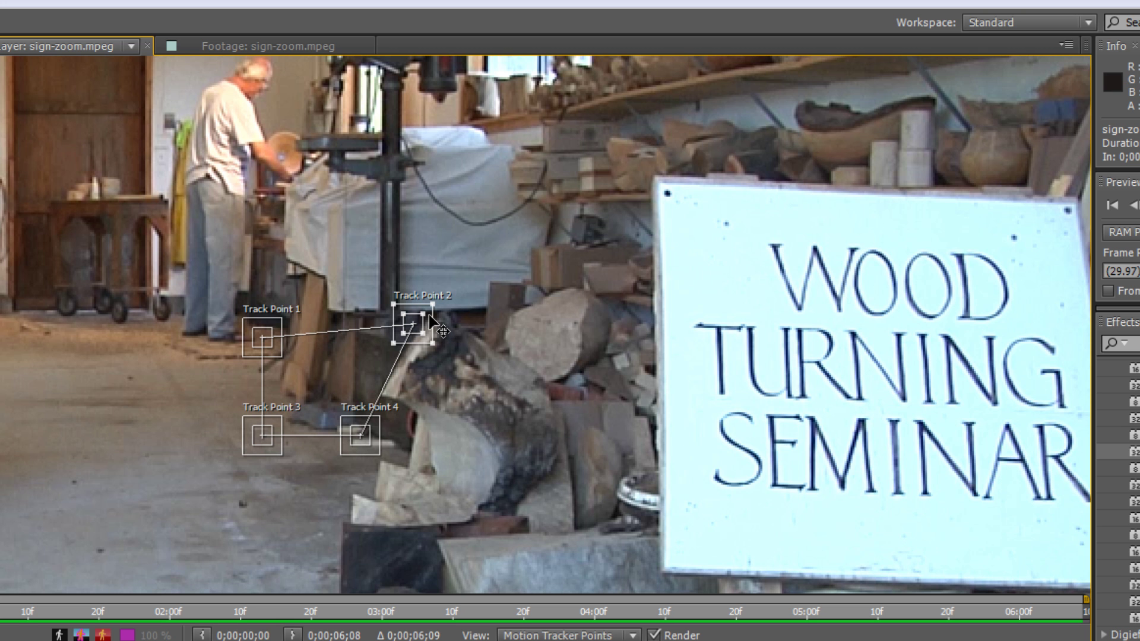
{"action": "mouse_move", "coordinate": [430, 316]}
{"action": "left_mouse_down"}
{"action": "mouse_move", "coordinate": [444, 325]}
{"action": "mouse_move", "coordinate": [994, 282]}
{"action": "mouse_move", "coordinate": [1069, 208]}
{"action": "mouse_move", "coordinate": [997, 203]}
{"action": "mouse_move", "coordinate": [1007, 191]}
{"action": "left_mouse_up"}
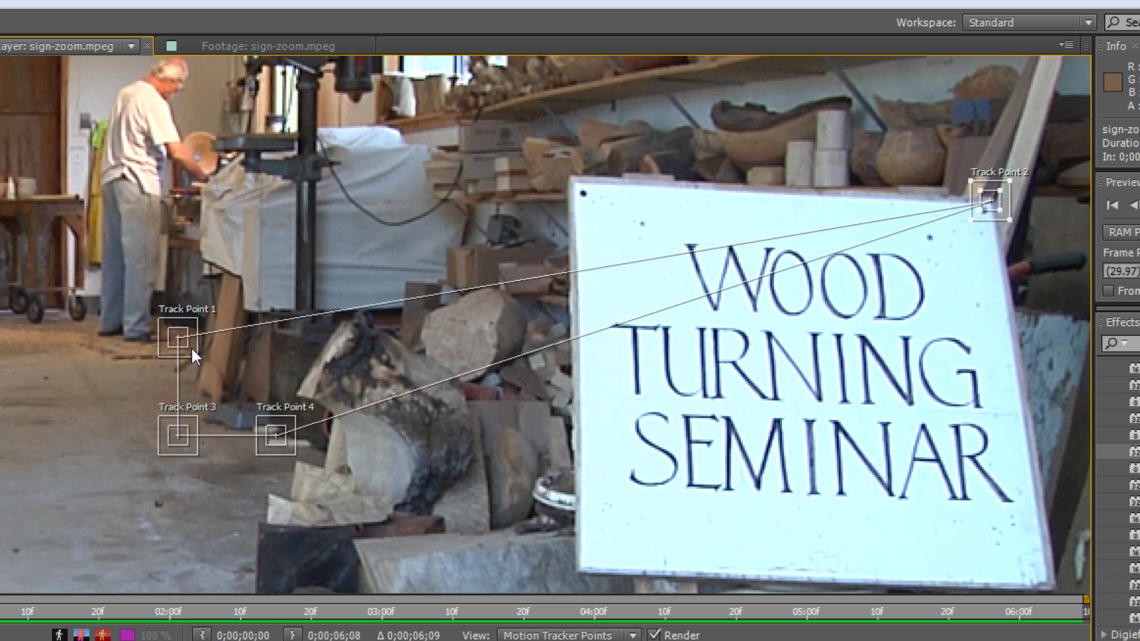
{"action": "left_click_drag", "start_coordinate": [190, 347], "coordinate": [608, 229]}
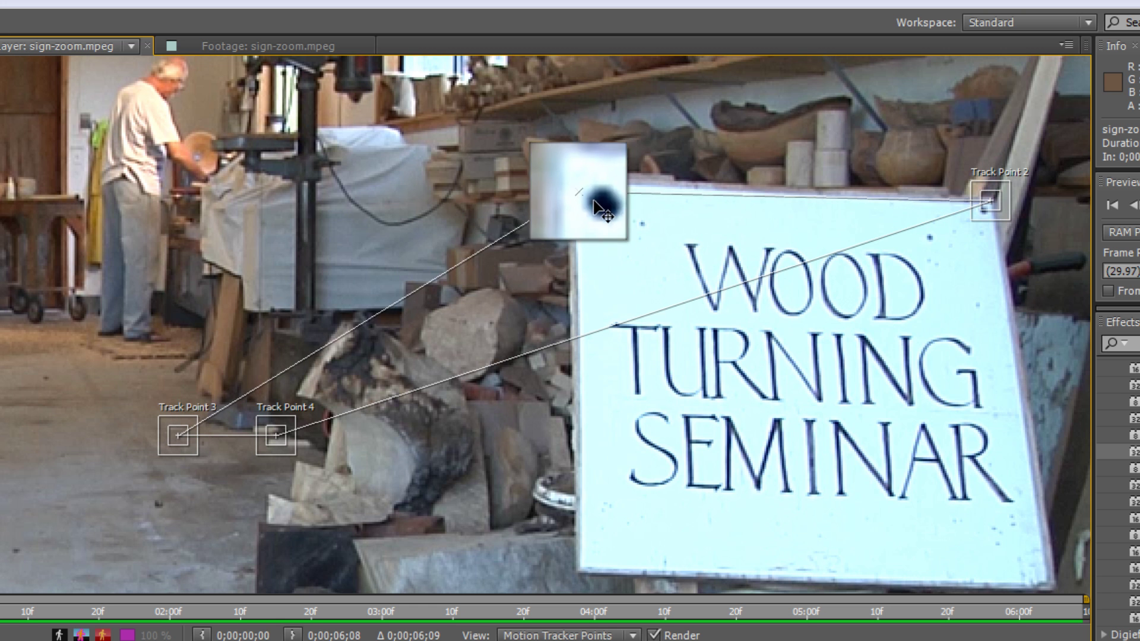
{"action": "left_click_drag", "start_coordinate": [593, 198], "coordinate": [591, 193]}
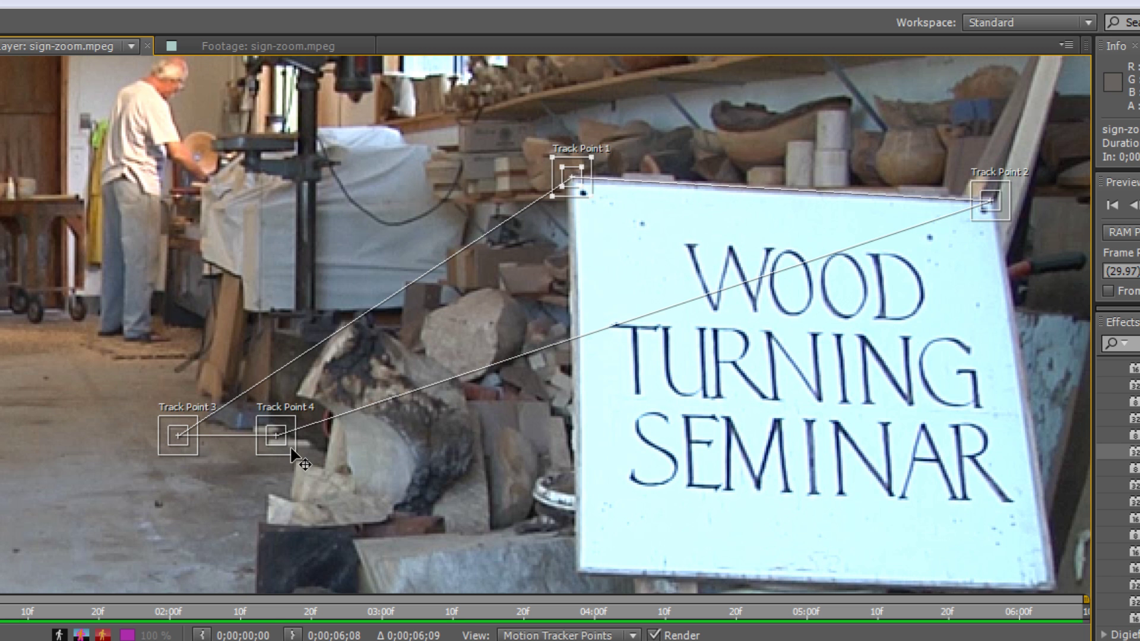
{"action": "left_click_drag", "start_coordinate": [294, 454], "coordinate": [1070, 550]}
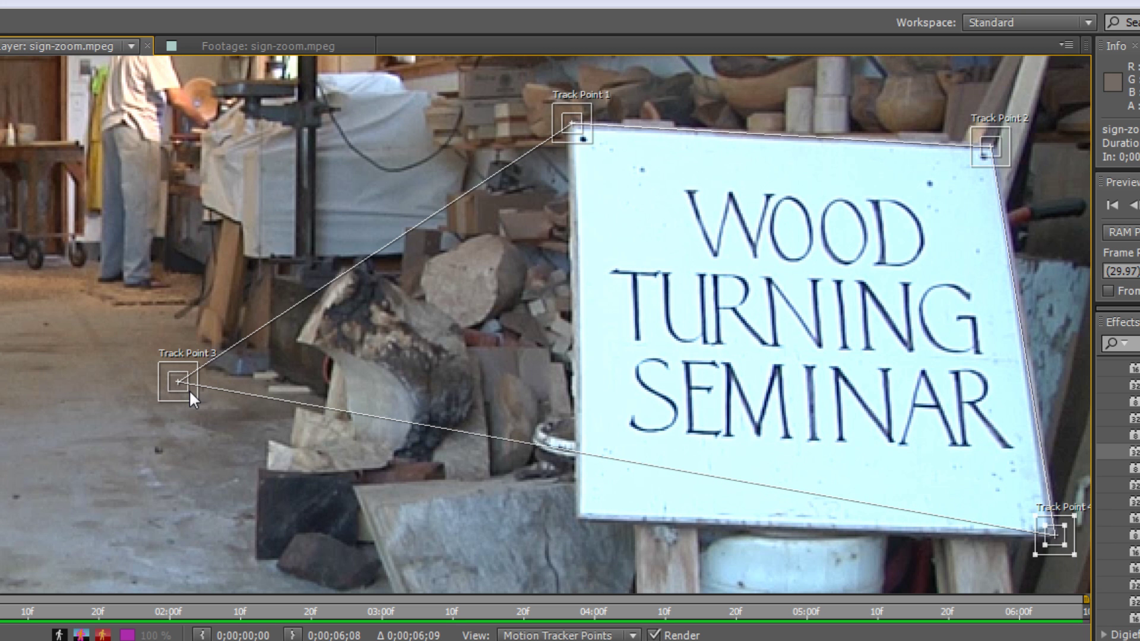
{"action": "left_click_drag", "start_coordinate": [189, 390], "coordinate": [598, 532]}
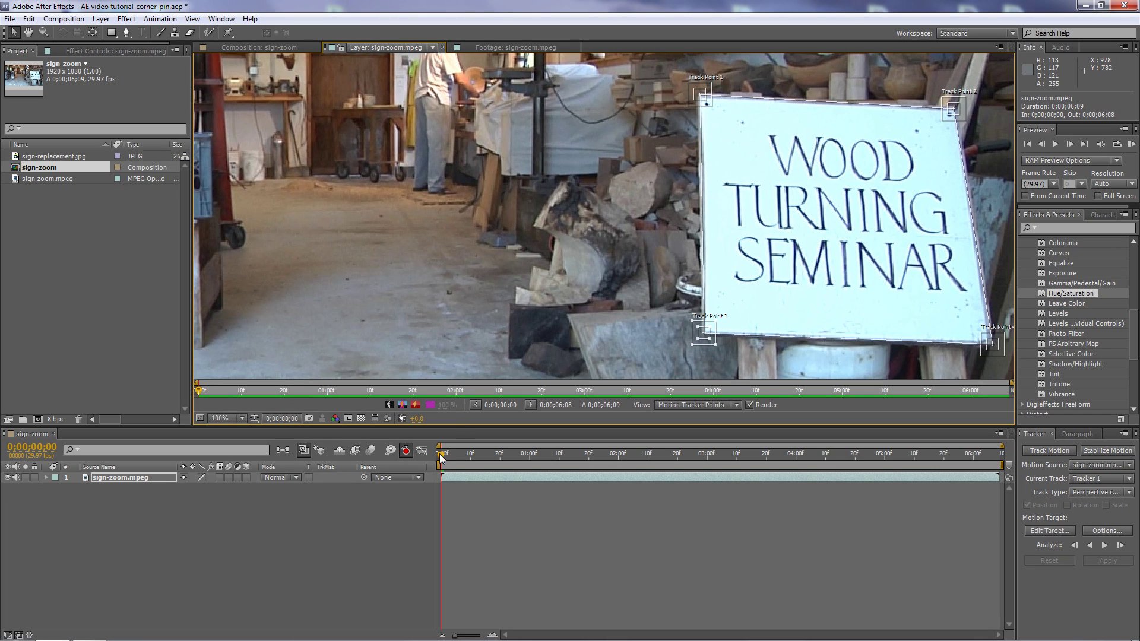
- Return to the clip's start and analyze all four corner points forward to the end
{"action": "mouse_move", "coordinate": [441, 459]}
{"action": "left_mouse_down"}
{"action": "mouse_move", "coordinate": [969, 456]}
{"action": "mouse_move", "coordinate": [440, 456]}
{"action": "left_mouse_up"}
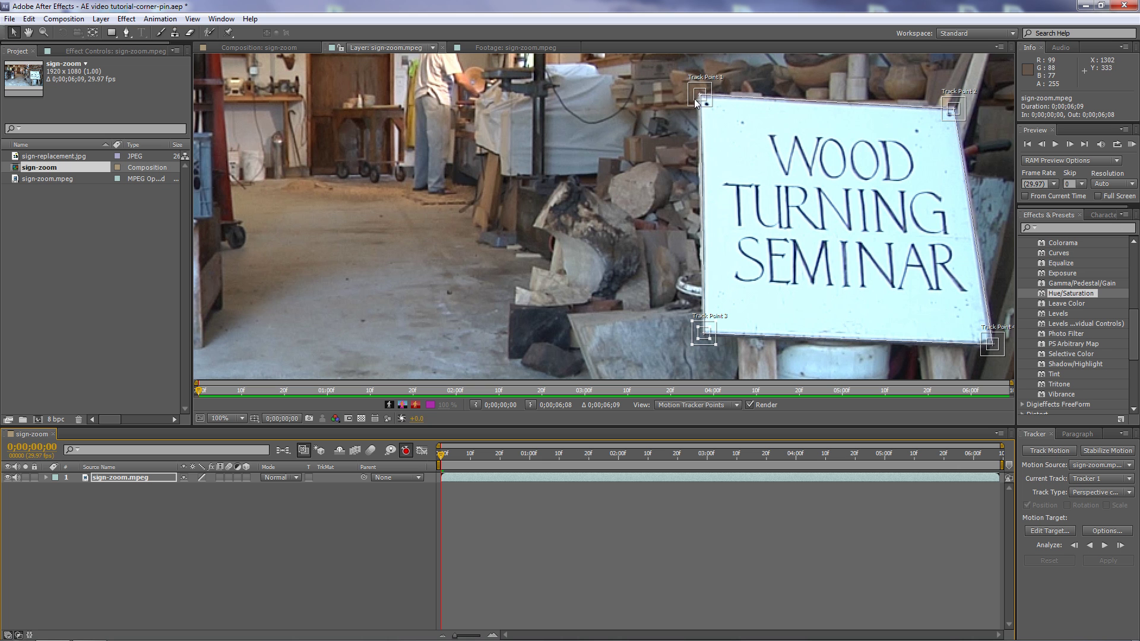
{"action": "left_click", "coordinate": [1104, 546]}
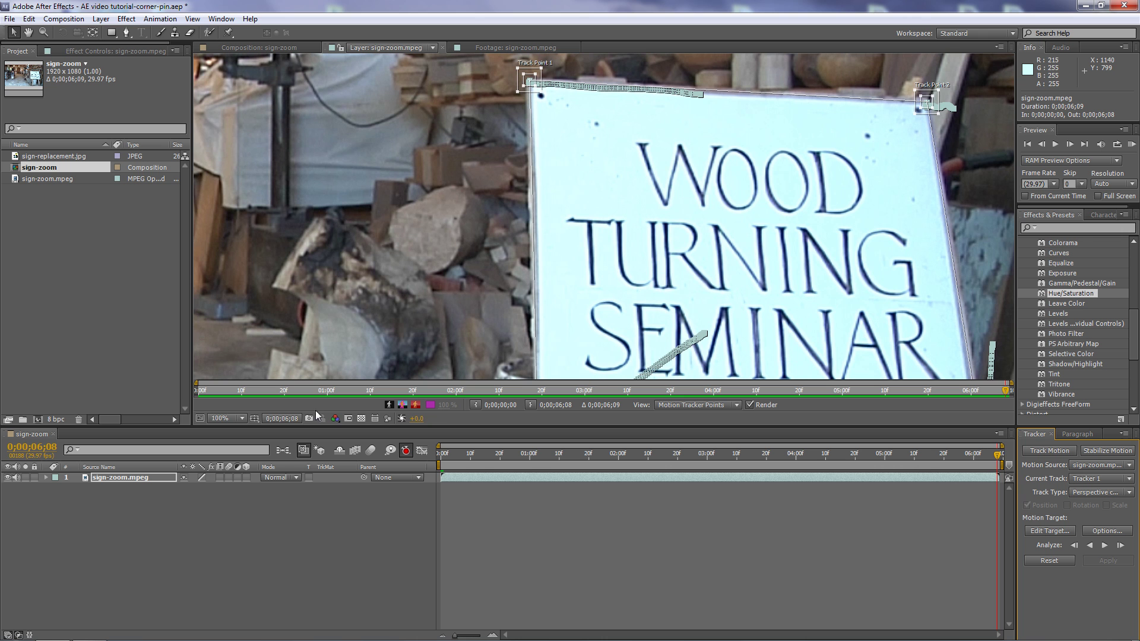
- Set the viewer to 50% and expand the layer down to Tracker 1's Track Point 1 data
{"action": "left_click", "coordinate": [229, 418]}
{"action": "left_click", "coordinate": [238, 530]}
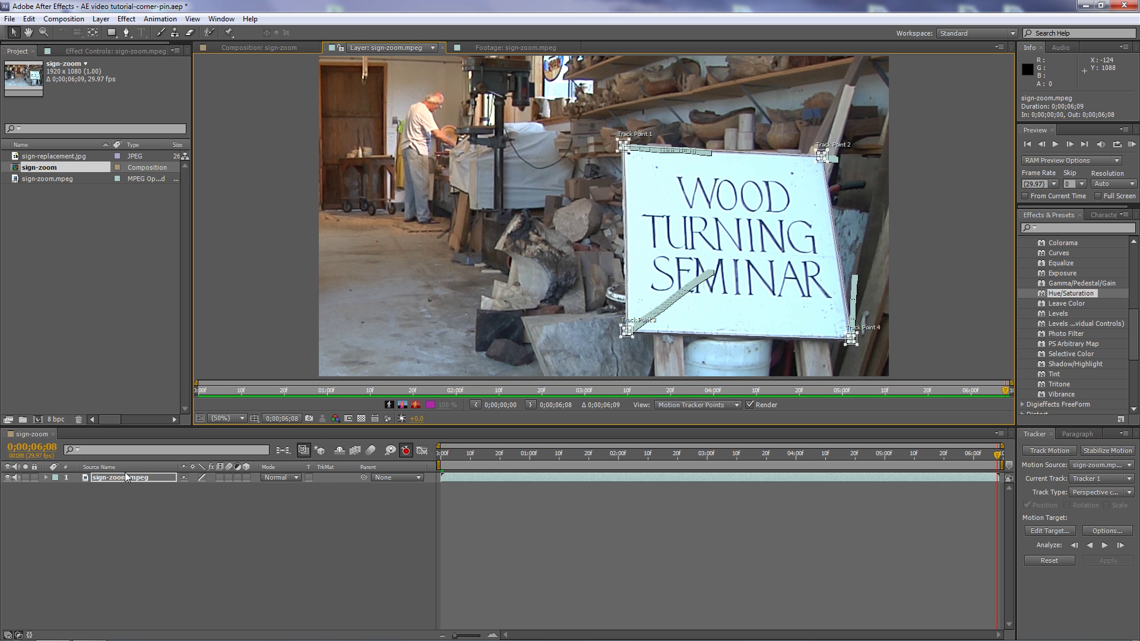
{"action": "left_click", "coordinate": [46, 477]}
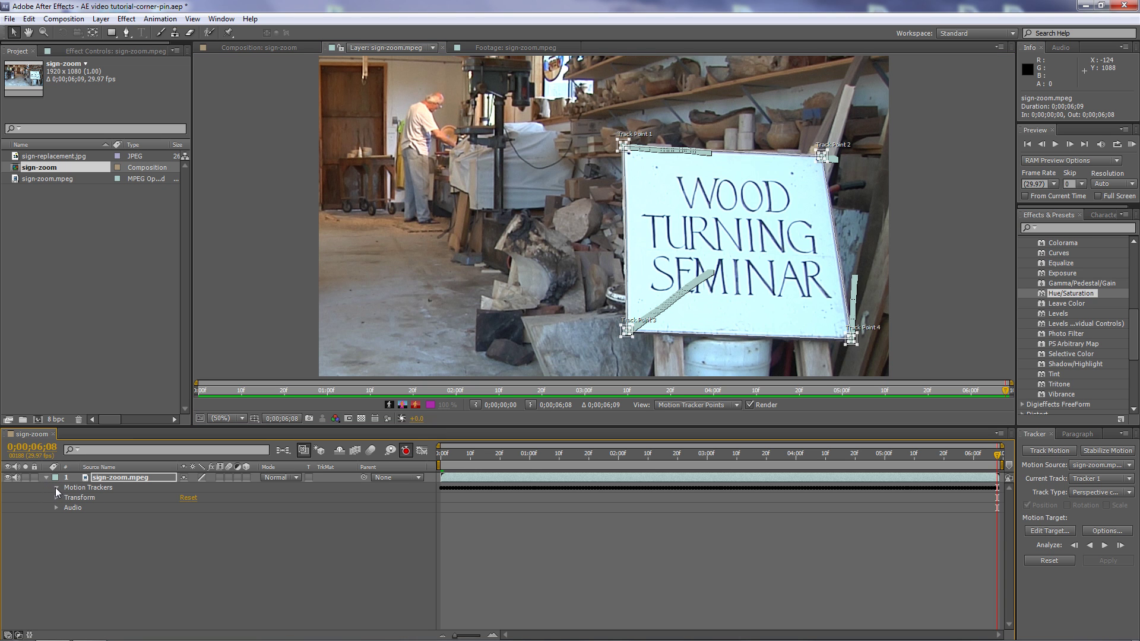
{"action": "left_click", "coordinate": [57, 487]}
{"action": "left_click", "coordinate": [65, 497]}
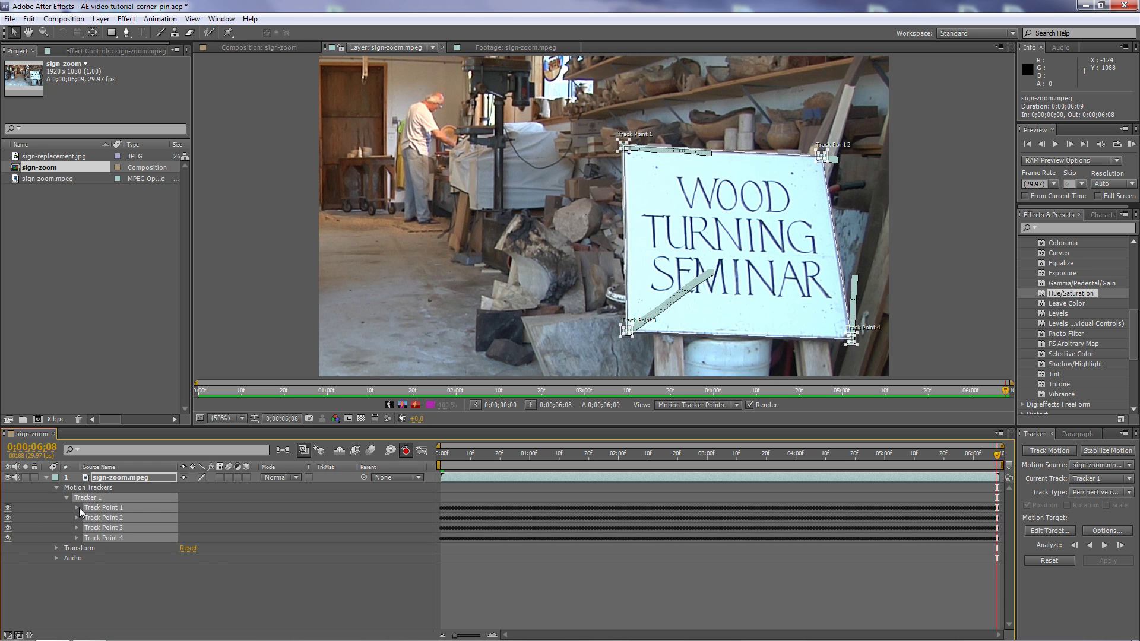
{"action": "left_click", "coordinate": [77, 507]}
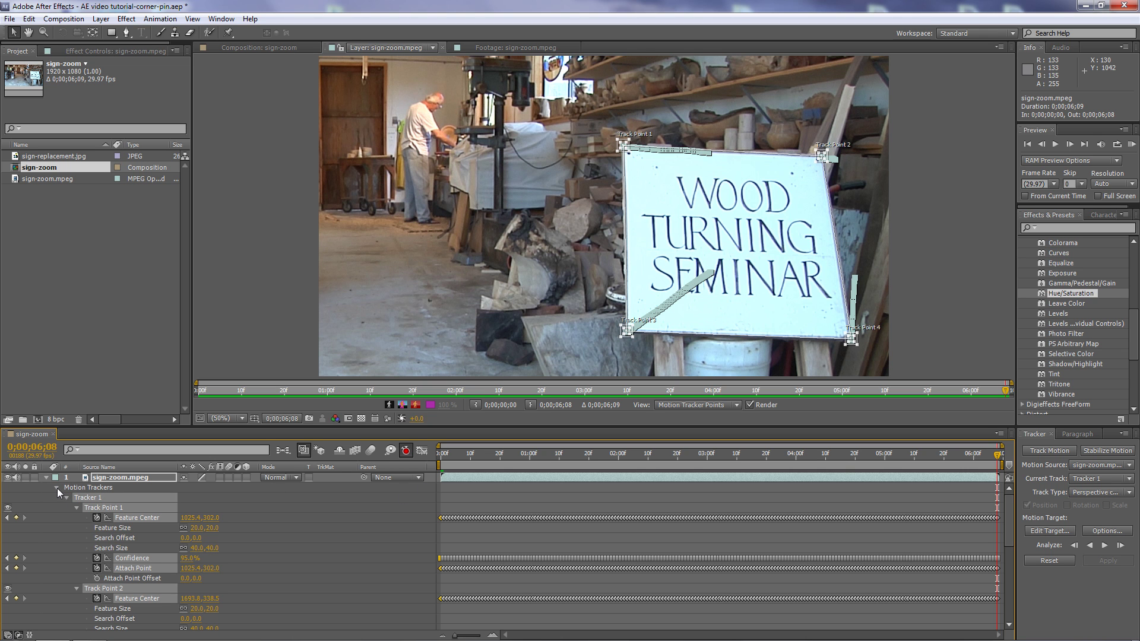
- Collapse the footage layer's tracker properties and add sign-replacement.jpg to the timeline
{"action": "left_click", "coordinate": [56, 488]}
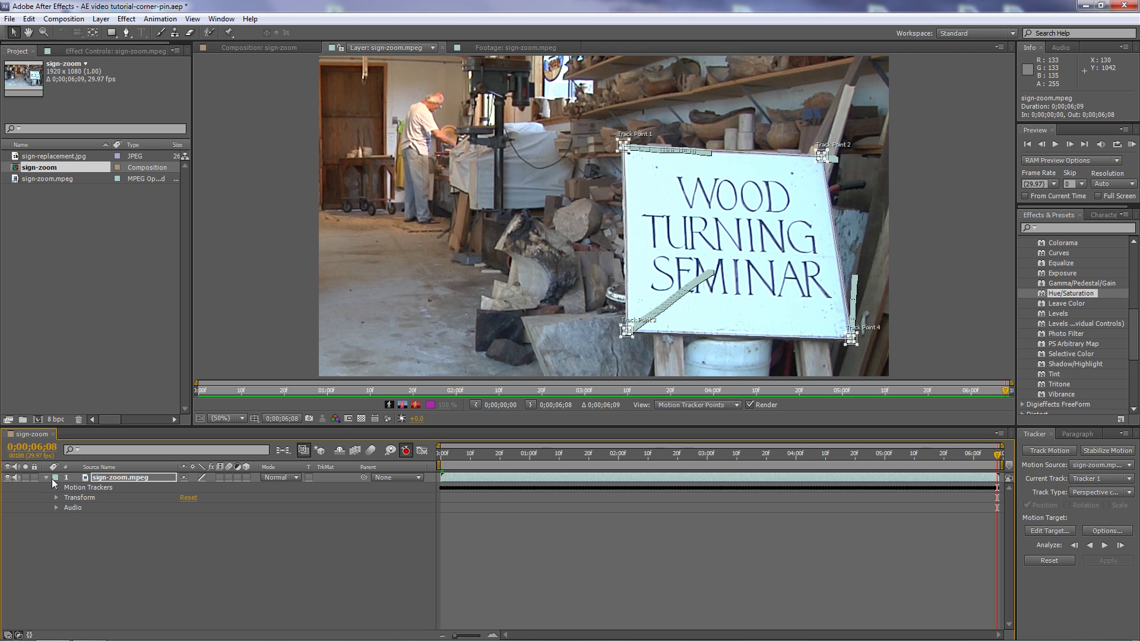
{"action": "left_click", "coordinate": [46, 477]}
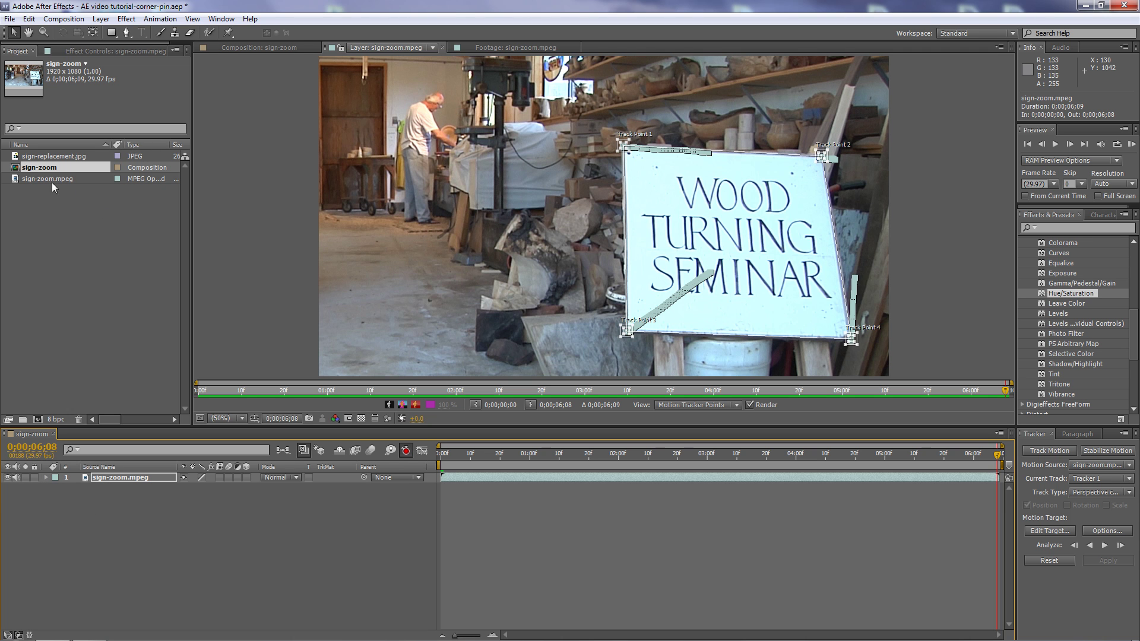
{"action": "left_click_drag", "start_coordinate": [14, 158], "coordinate": [35, 501]}
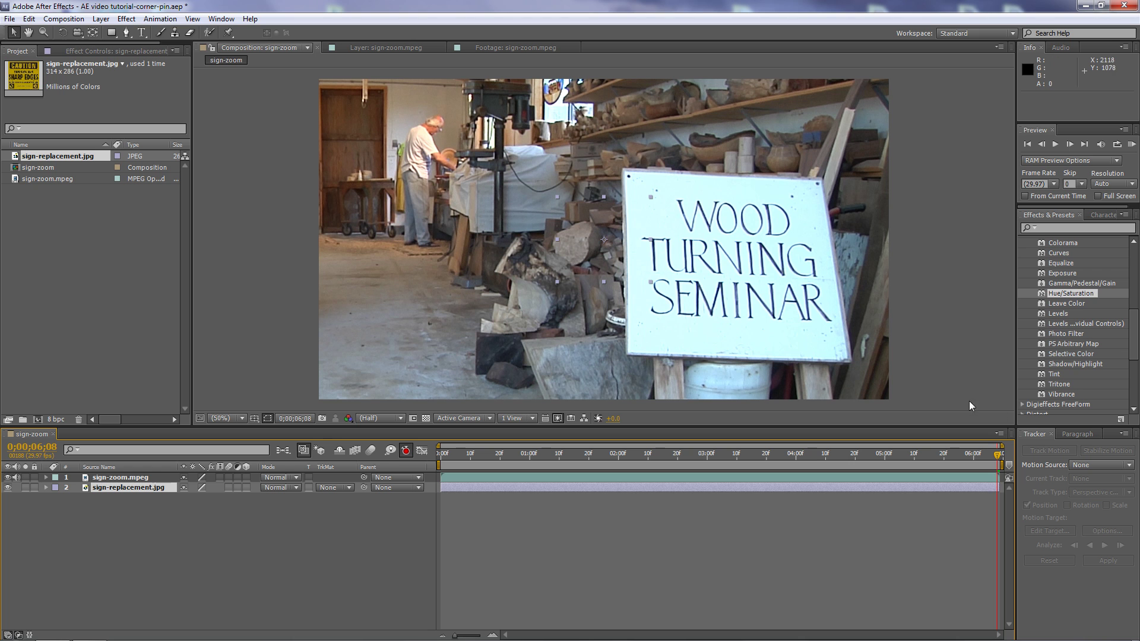
- Point Motion Source back at sign-zoom.mpeg, keeping Track Type on Perspective corner pin
{"action": "left_click", "coordinate": [1055, 588]}
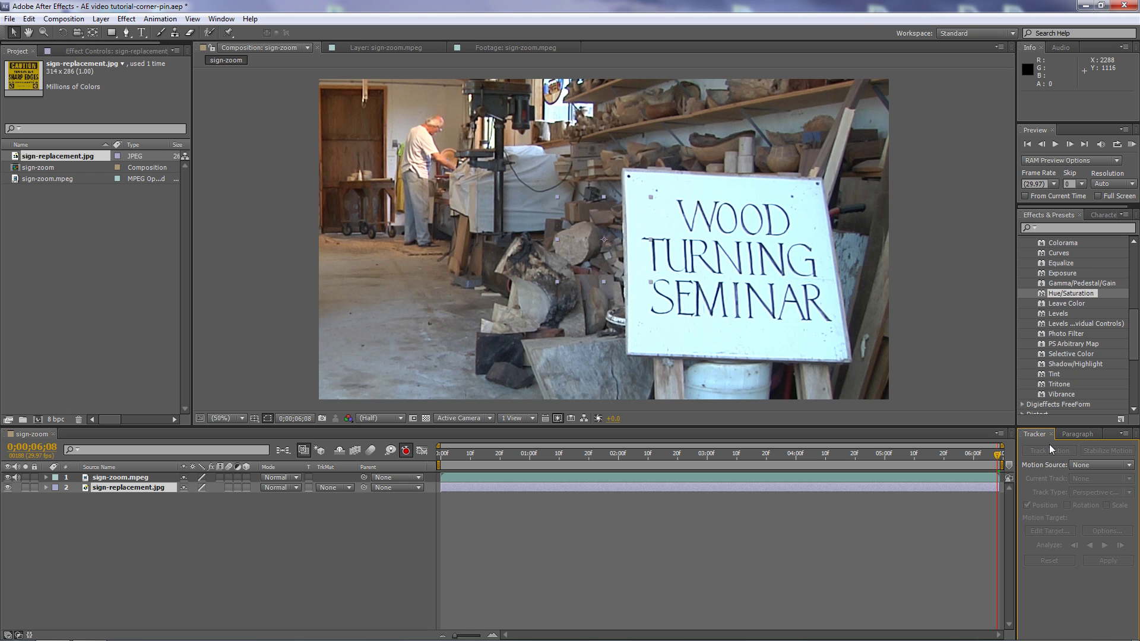
{"action": "left_click", "coordinate": [1130, 467]}
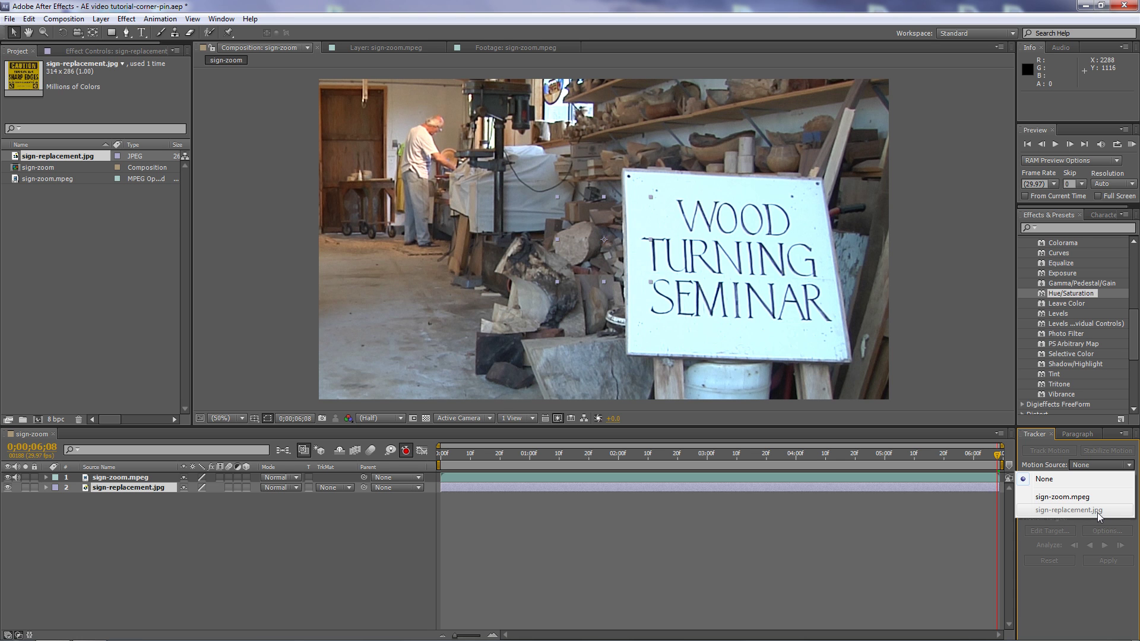
{"action": "left_click", "coordinate": [1062, 498]}
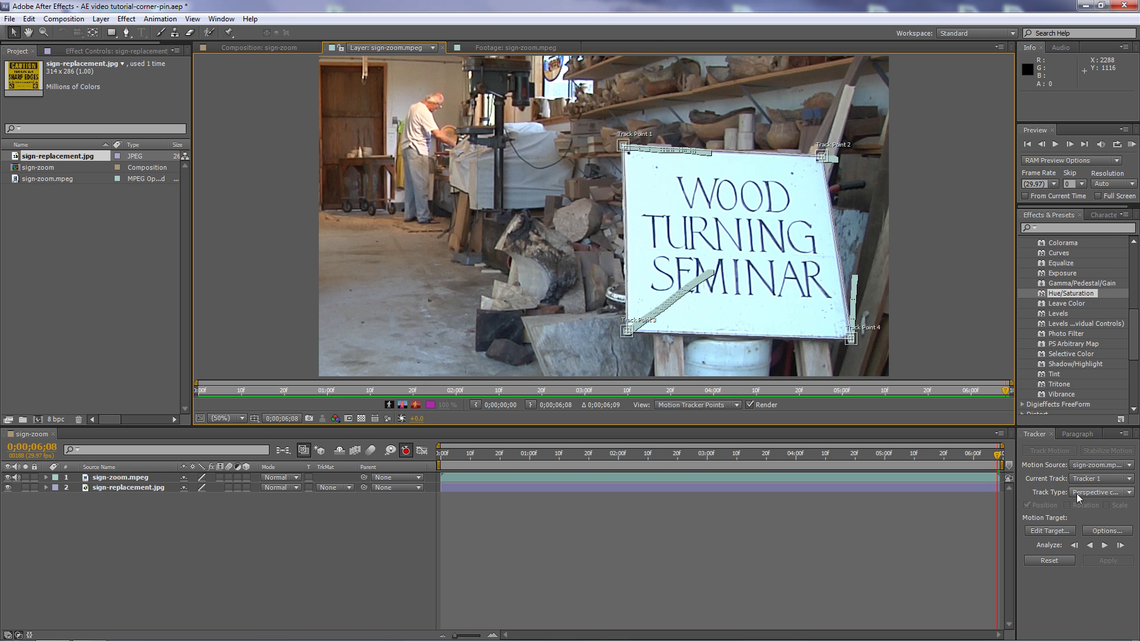
{"action": "left_click", "coordinate": [1129, 492]}
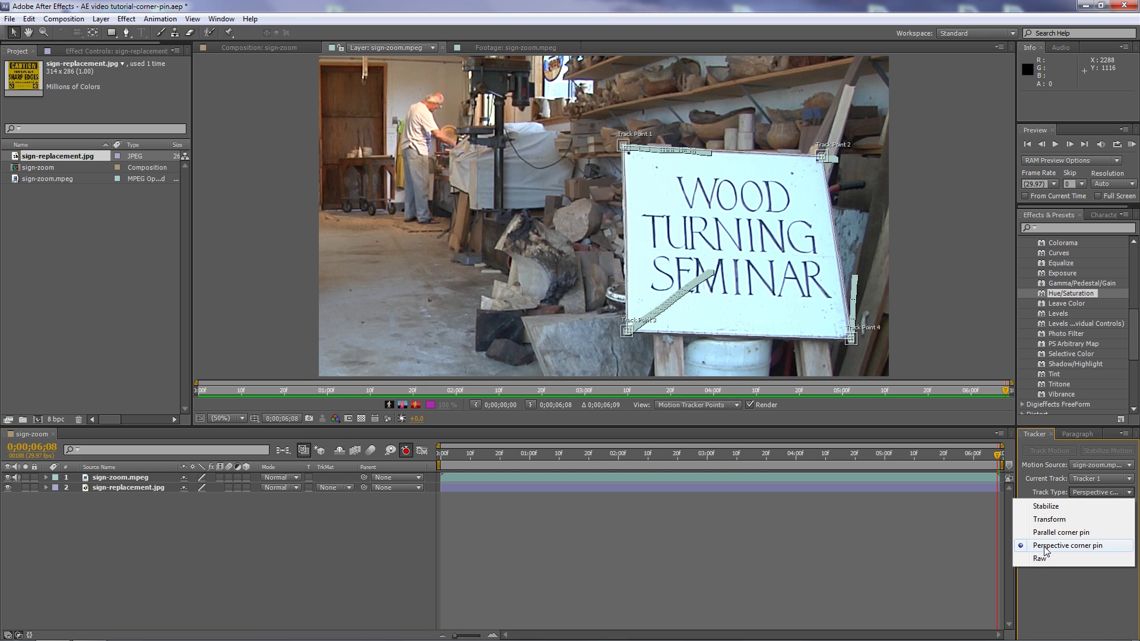
{"action": "left_click", "coordinate": [1096, 545]}
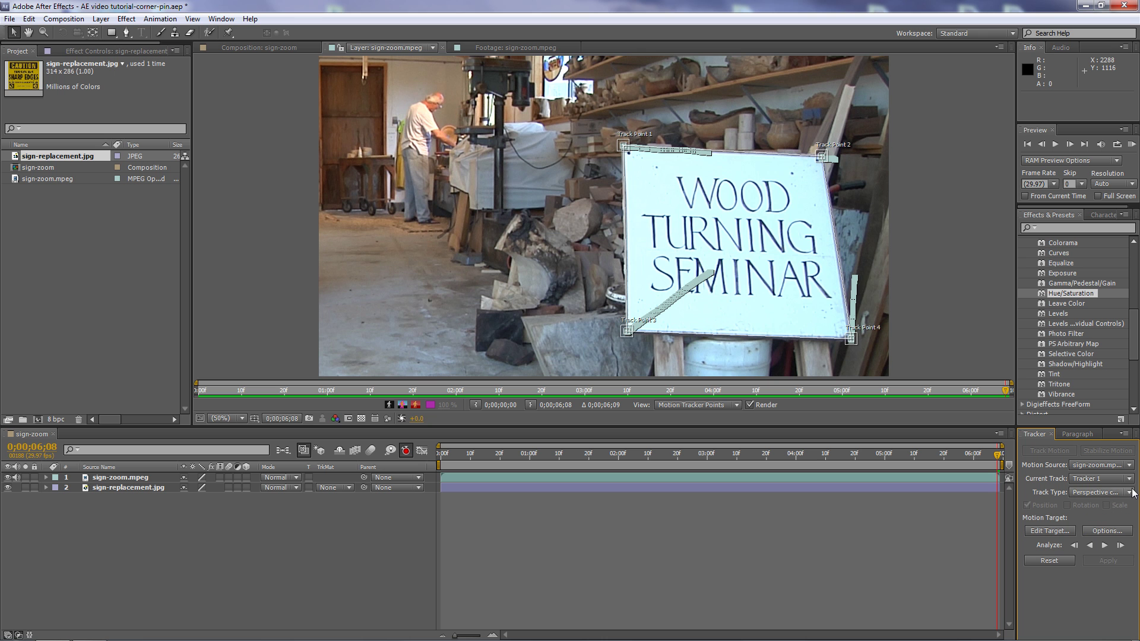
- Set the Edit Target layer to sign-replacement.jpg and confirm
{"action": "left_click", "coordinate": [1056, 532]}
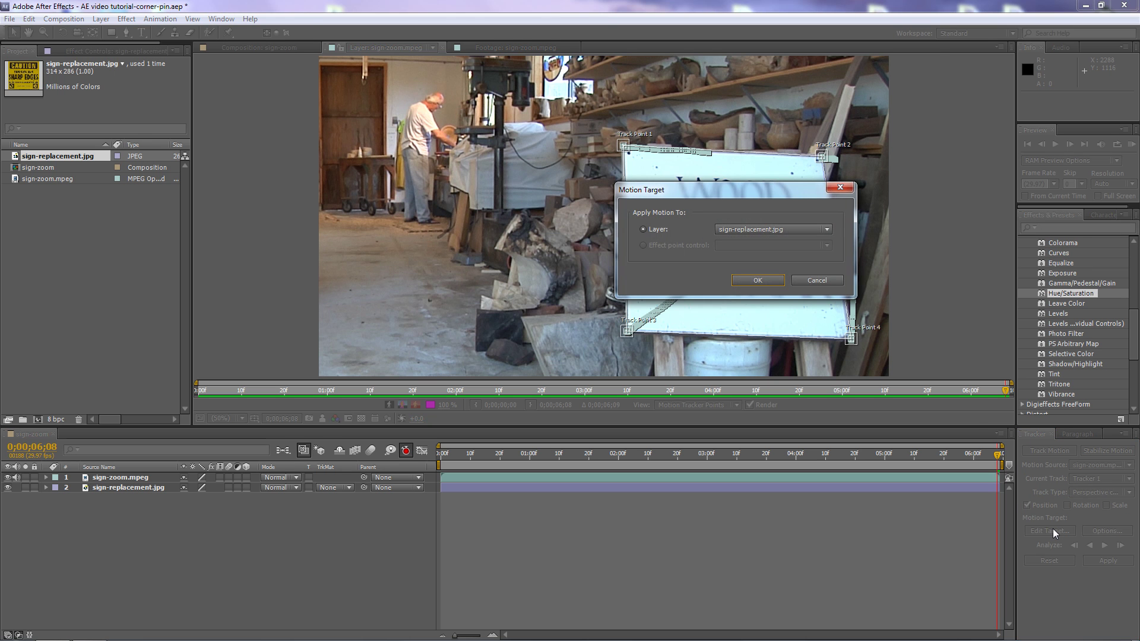
{"action": "left_click", "coordinate": [827, 230]}
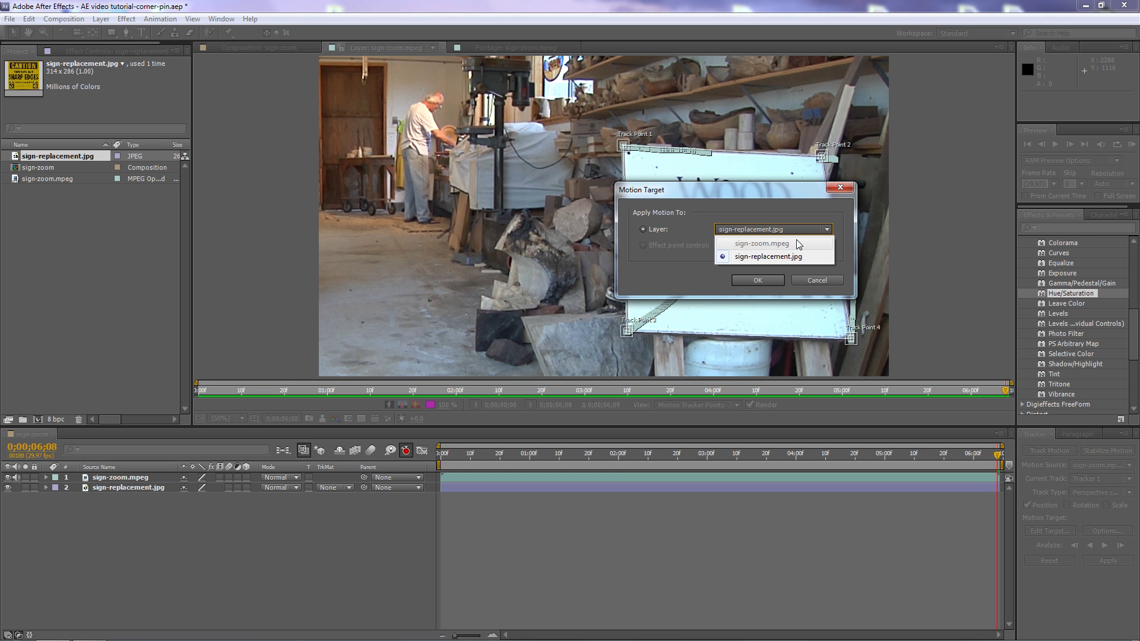
{"action": "left_click", "coordinate": [754, 257]}
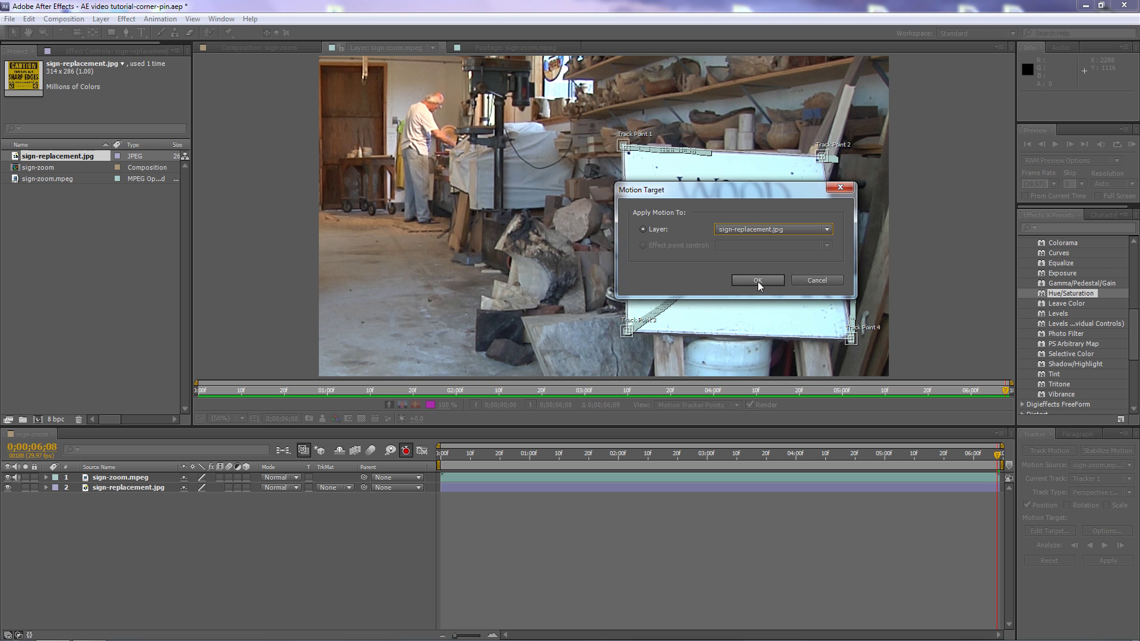
{"action": "left_click", "coordinate": [757, 281]}
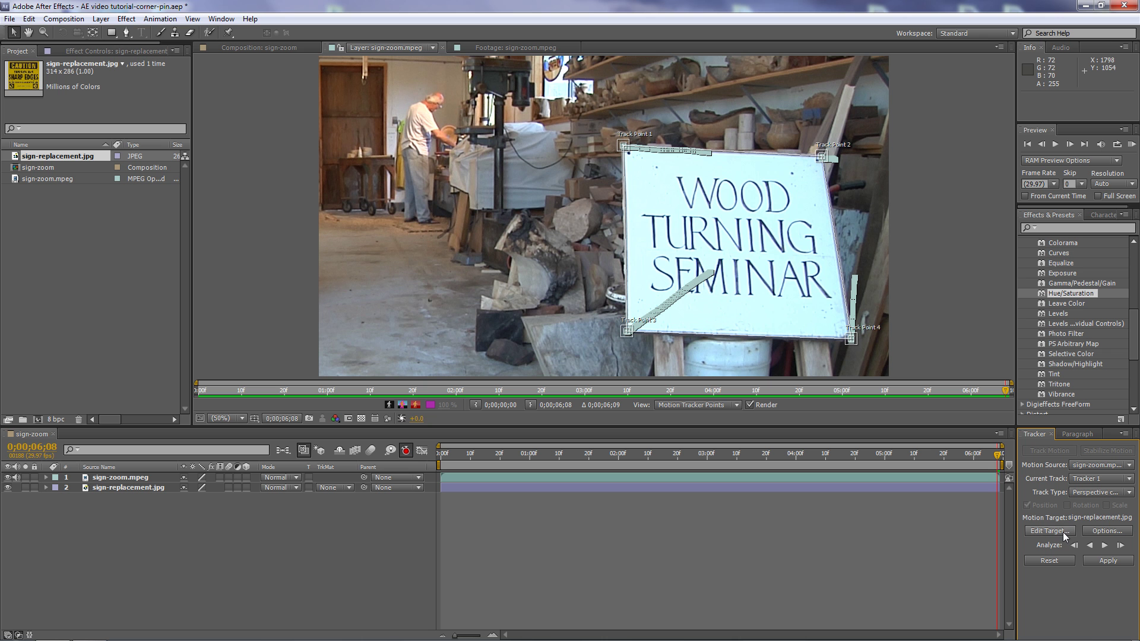
- Apply the corner-pin track to the image and move sign-replacement.jpg above sign-zoom.mpeg
{"action": "left_click", "coordinate": [1110, 561]}
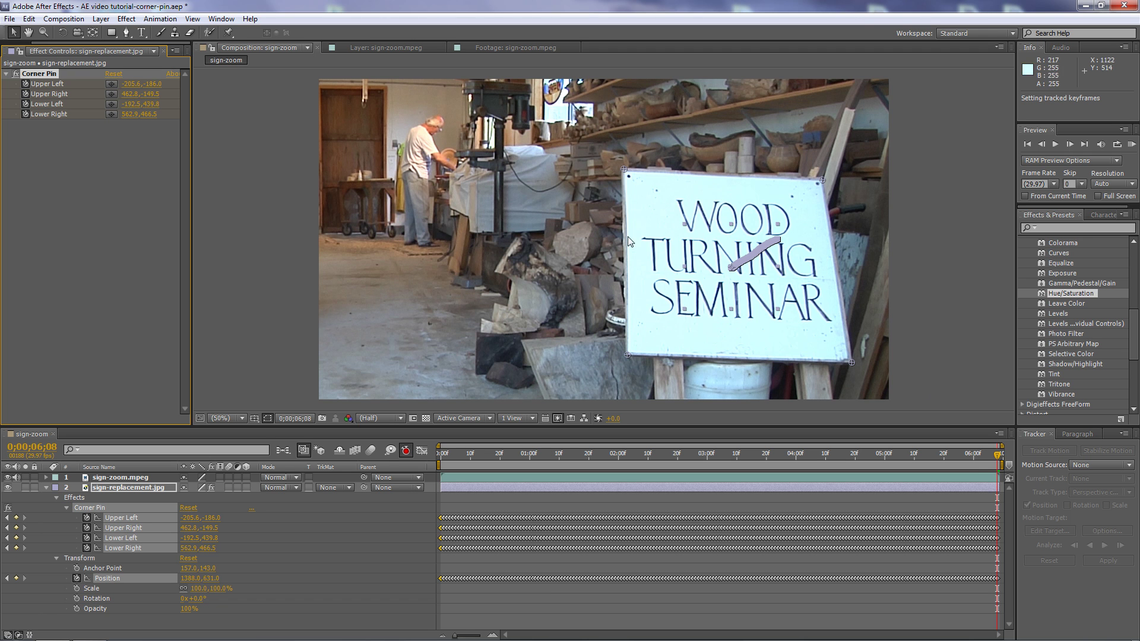
{"action": "left_click", "coordinate": [46, 488]}
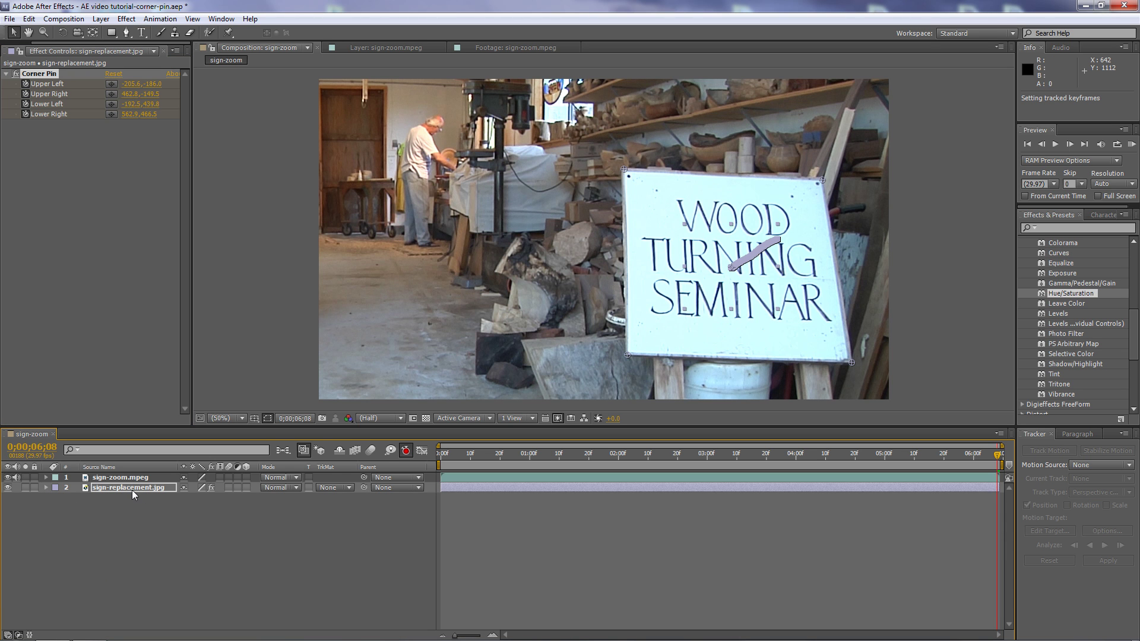
{"action": "left_click", "coordinate": [170, 495]}
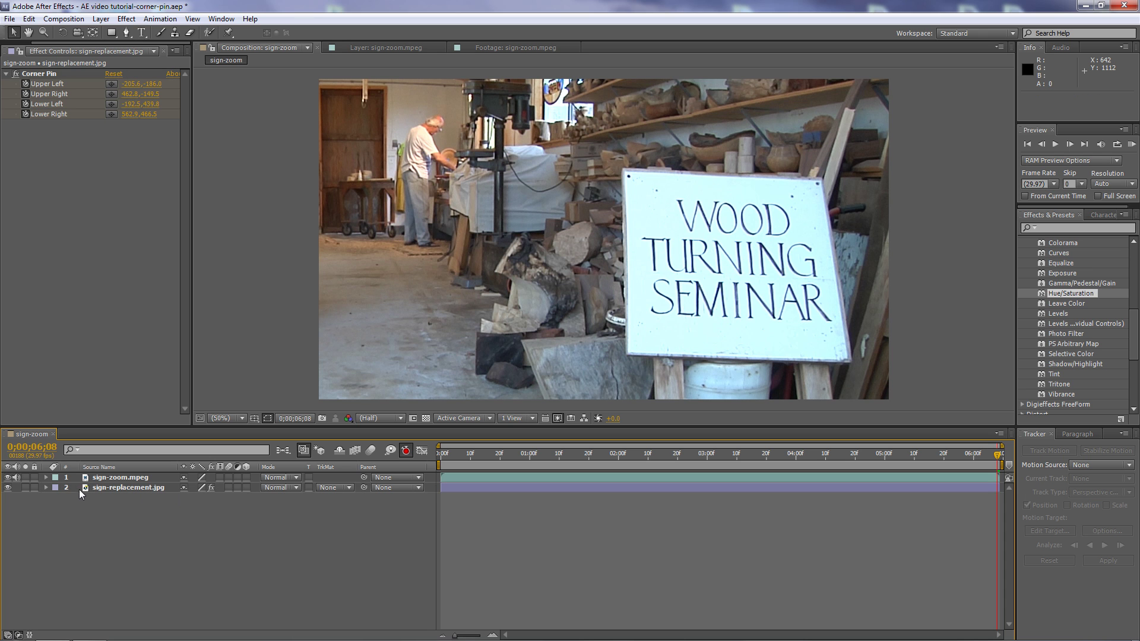
{"action": "left_click_drag", "start_coordinate": [90, 487], "coordinate": [92, 479]}
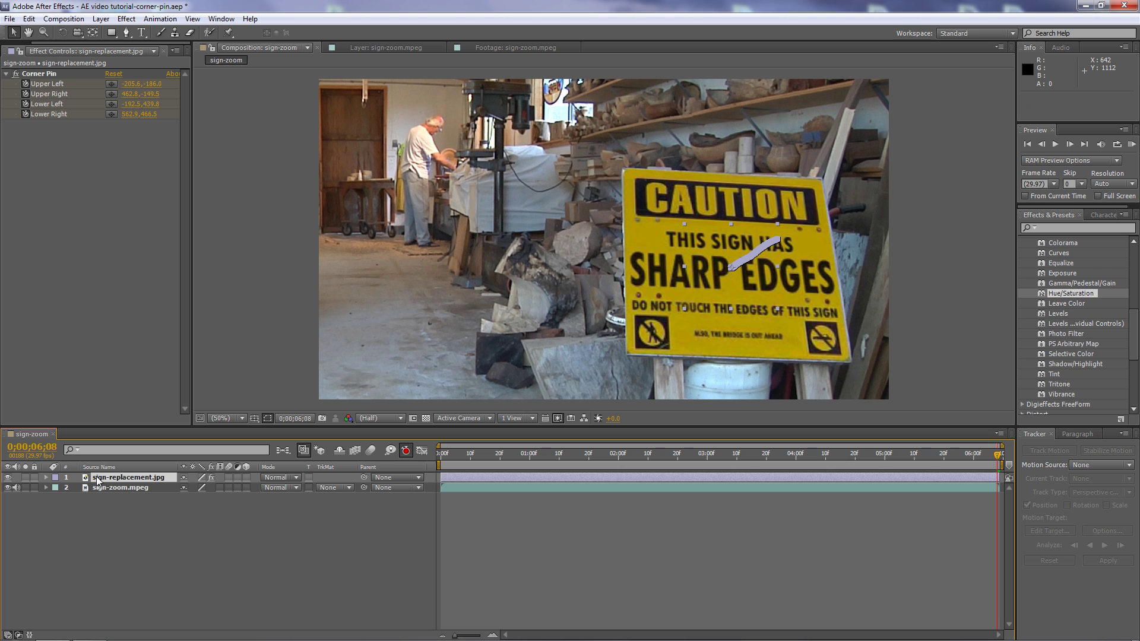
{"action": "left_click", "coordinate": [299, 542]}
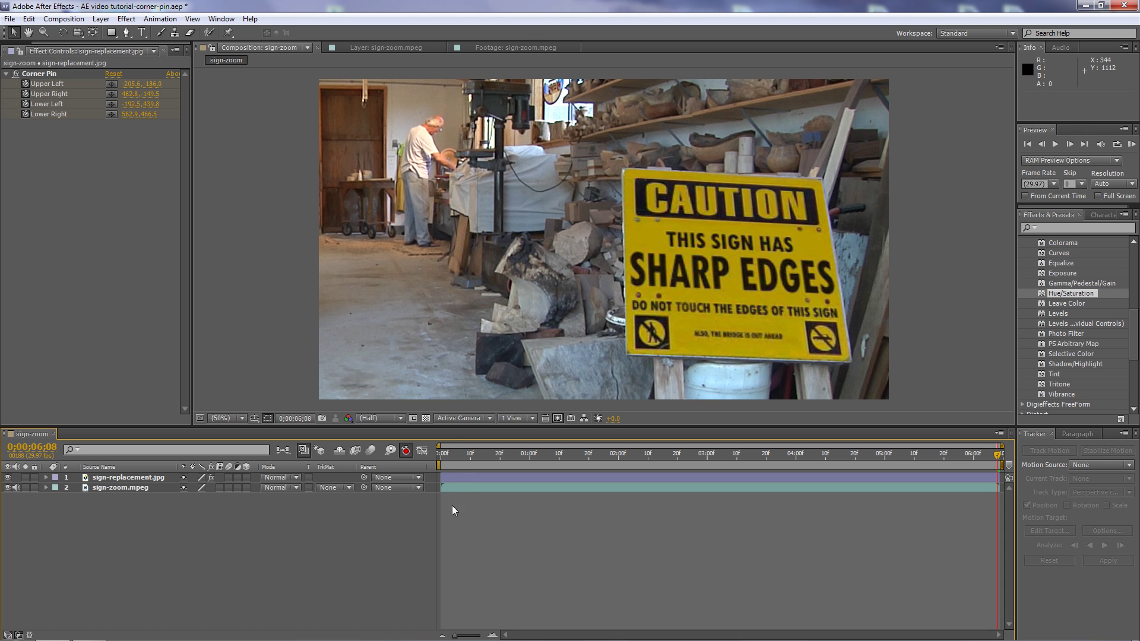
- Preview the composition from 0;00;00;00 to confirm the CAUTION sign stays pinned through the zoom
{"action": "left_click_drag", "start_coordinate": [457, 454], "coordinate": [444, 462]}
{"action": "key", "text": "h"}
{"action": "key", "text": "space"}
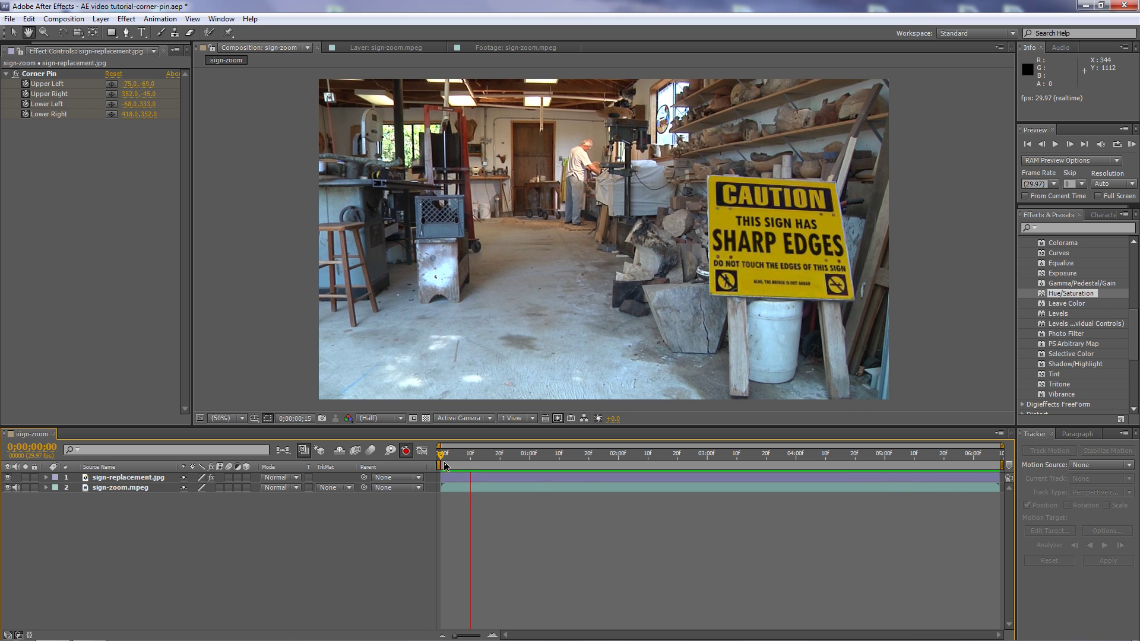
{"action": "key", "text": "space"}
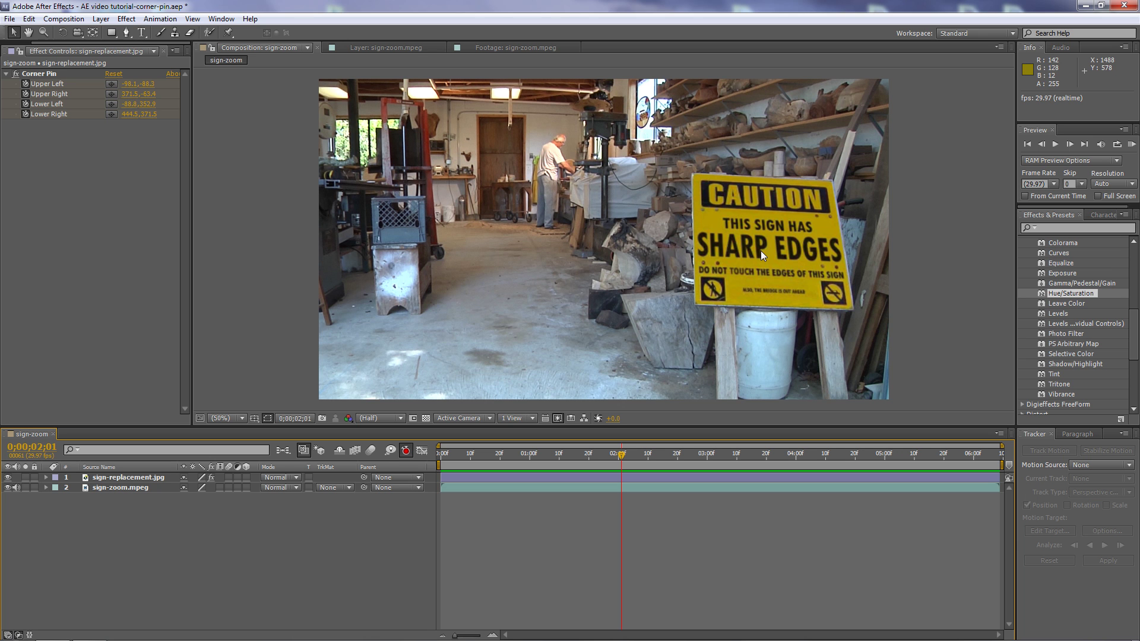
- Apply Hue/Saturation to the CAUTION sign with Master Lightness -10 and Master Hue -6°
{"action": "left_click_drag", "start_coordinate": [1042, 294], "coordinate": [774, 248]}
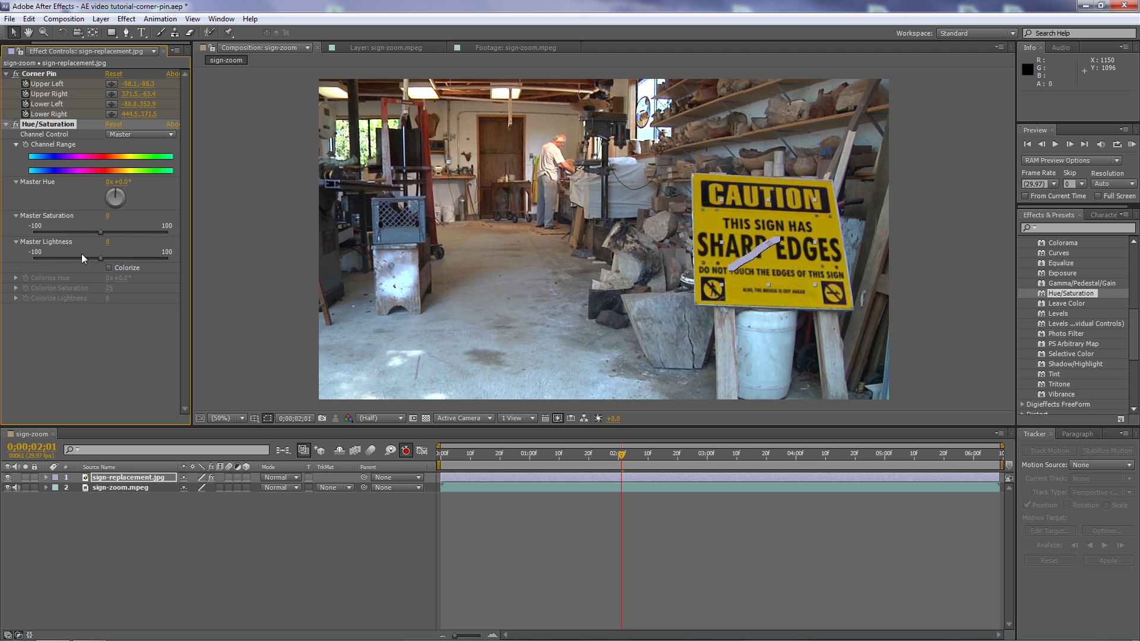
{"action": "left_click_drag", "start_coordinate": [100, 258], "coordinate": [95, 258]}
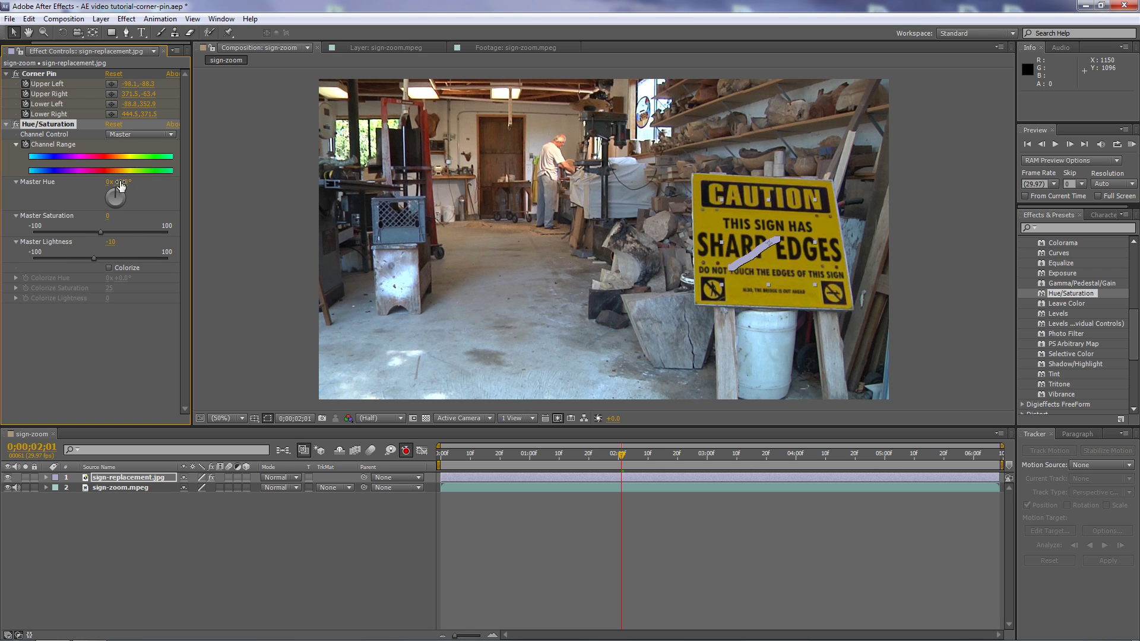
{"action": "left_click_drag", "start_coordinate": [121, 183], "coordinate": [120, 181]}
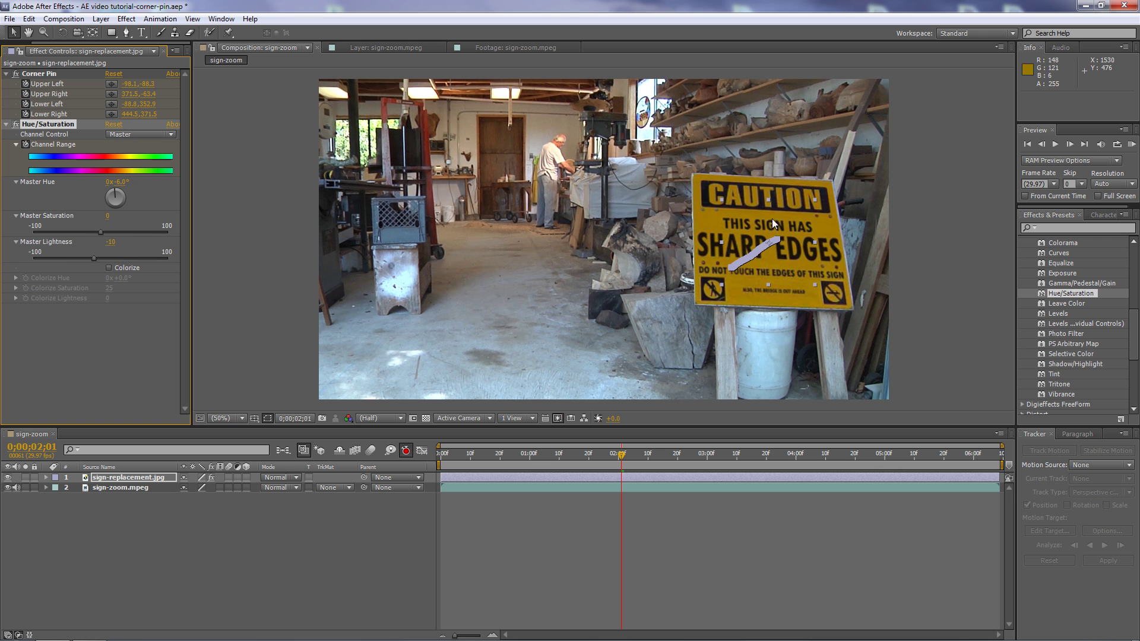